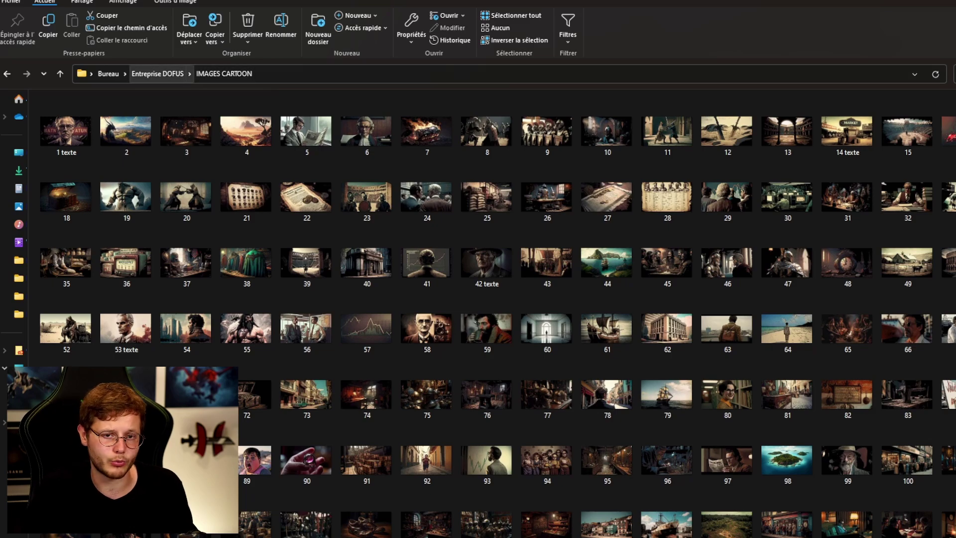
- Open the PLANCHE folder inside Entreprise DOFUS and view image 1 up close, closing the viewer when finished
left_click(157, 73)
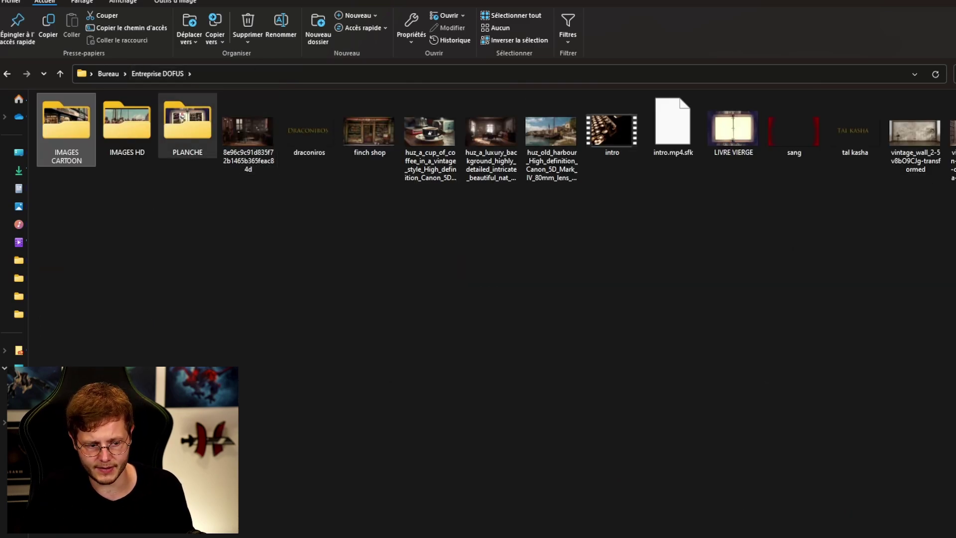
double_click(187, 127)
double_click(66, 127)
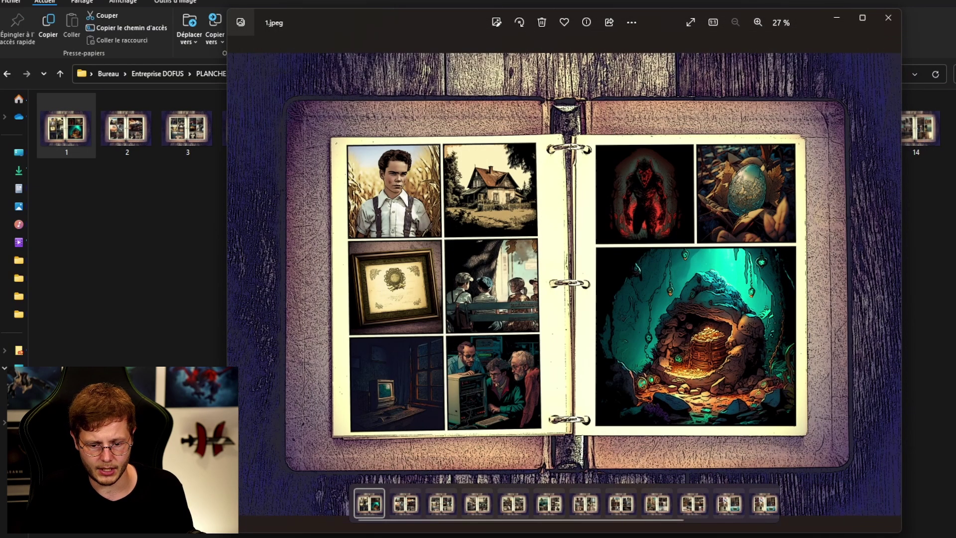
scroll(699, 342, "up", 5)
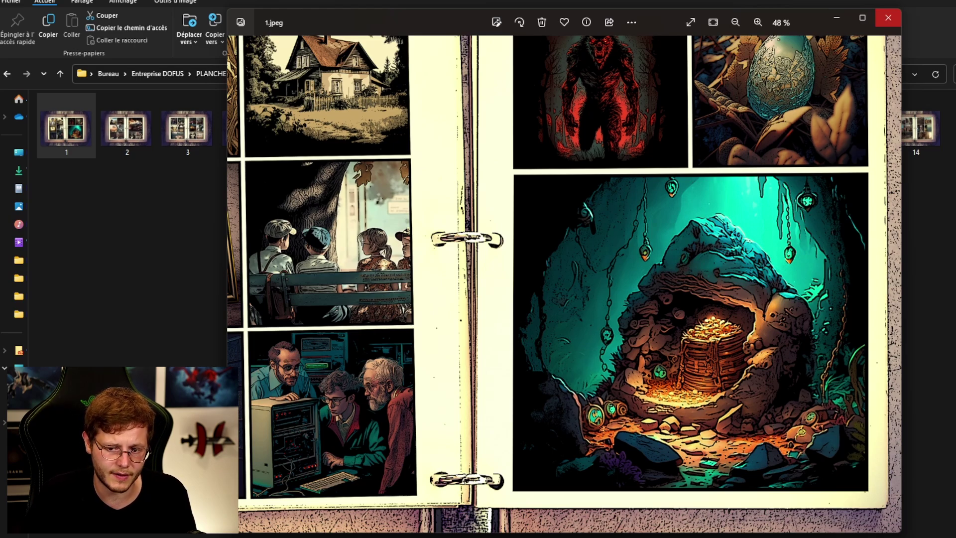
left_click(887, 17)
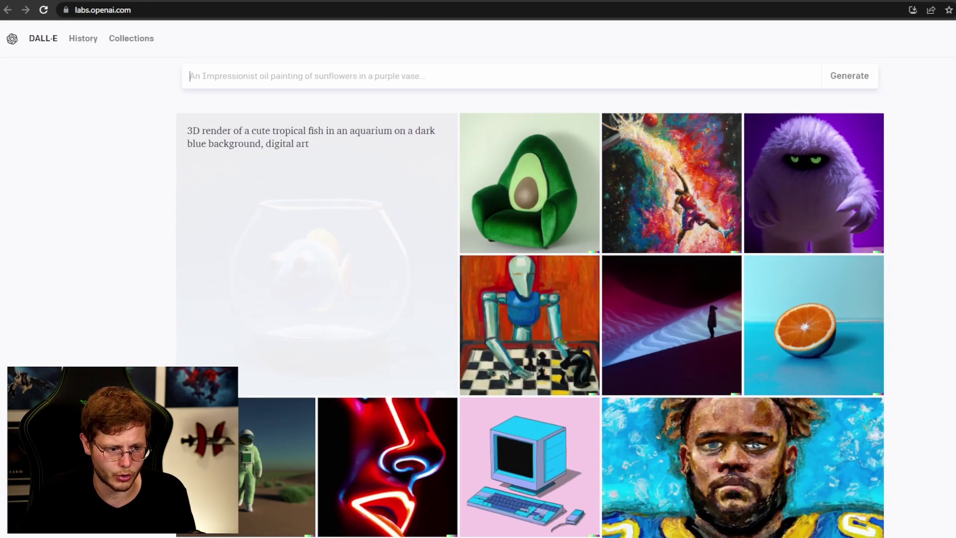
- Browse the example images and the prompt area on the DALL·E home page
scroll(530, 349, "down", 10)
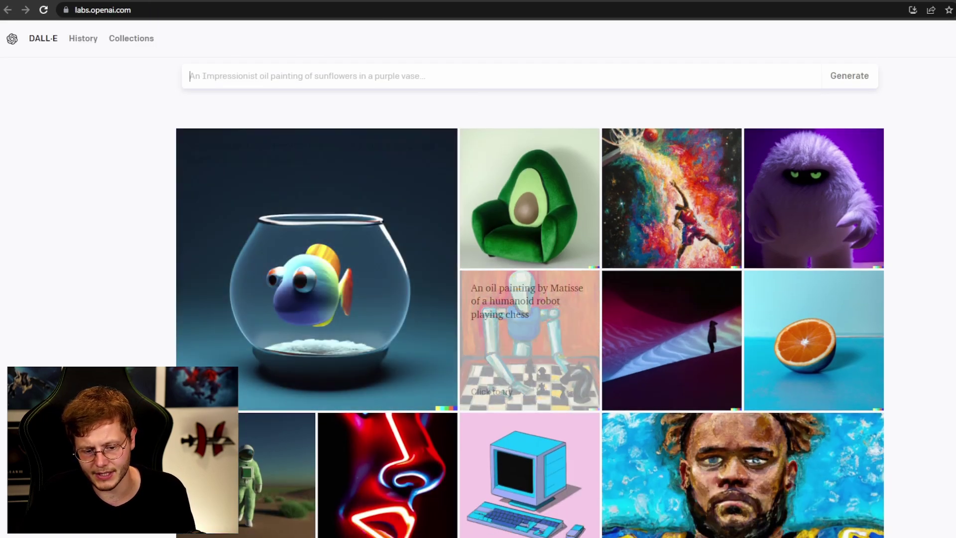
scroll(529, 349, "up", 10)
scroll(529, 348, "up", 4)
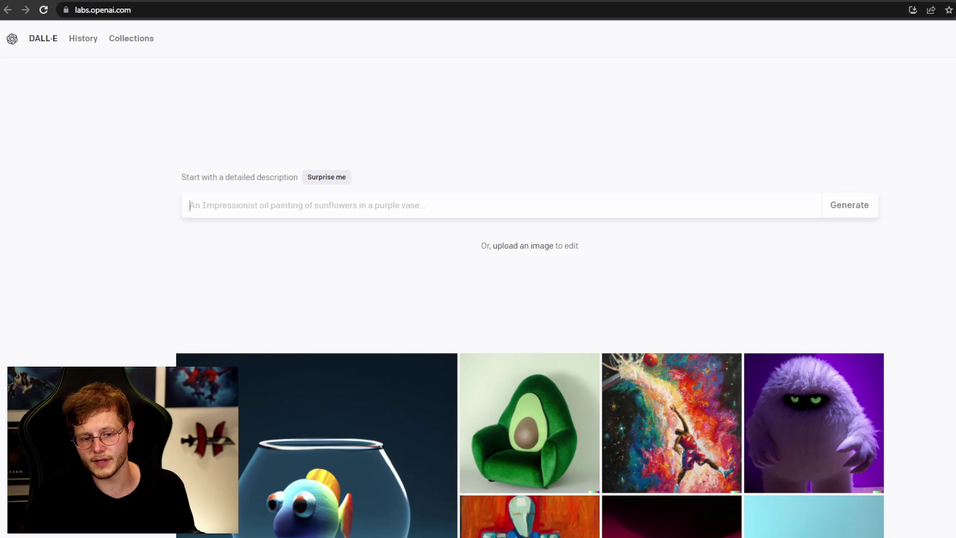
- Switch to Photoshop, hide the existing generative layer on the house photo and select the original layer Calque 1
key("ctrl+Tab")
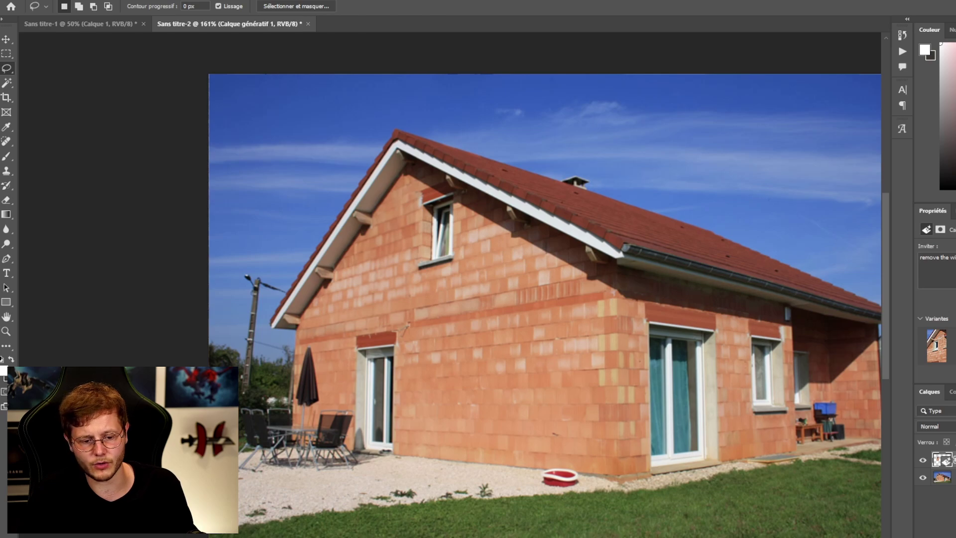
key("ctrl+comma")
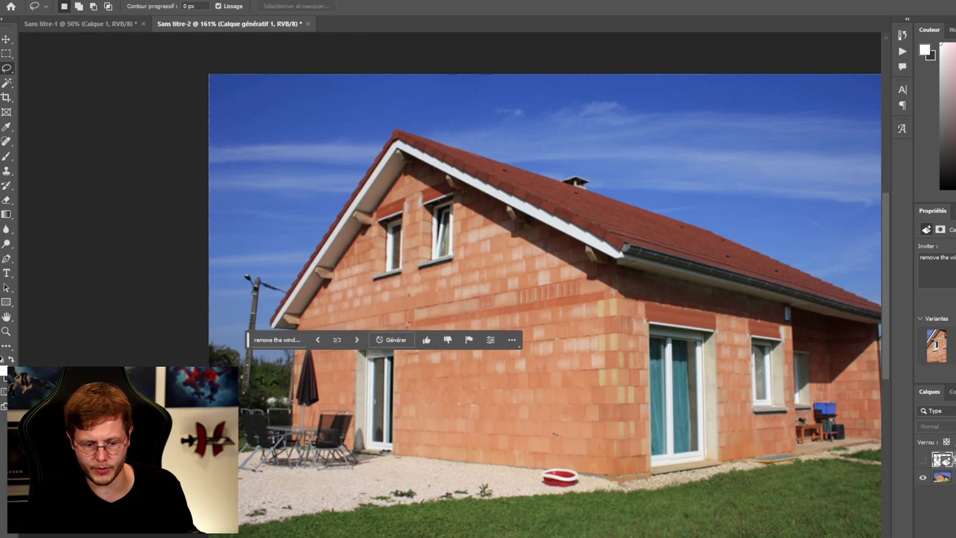
scroll(382, 258, "up", 3)
key("alt+bracketleft")
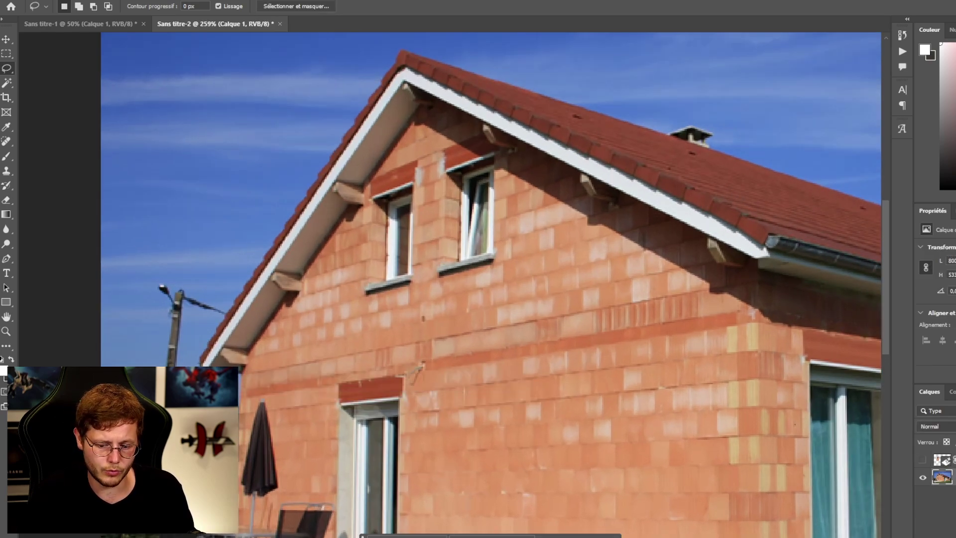
- Lasso the smaller gable window near the roof's sloping edge and run Generative Fill with the prompt "remove the window"
scroll(393, 284, "up", 1)
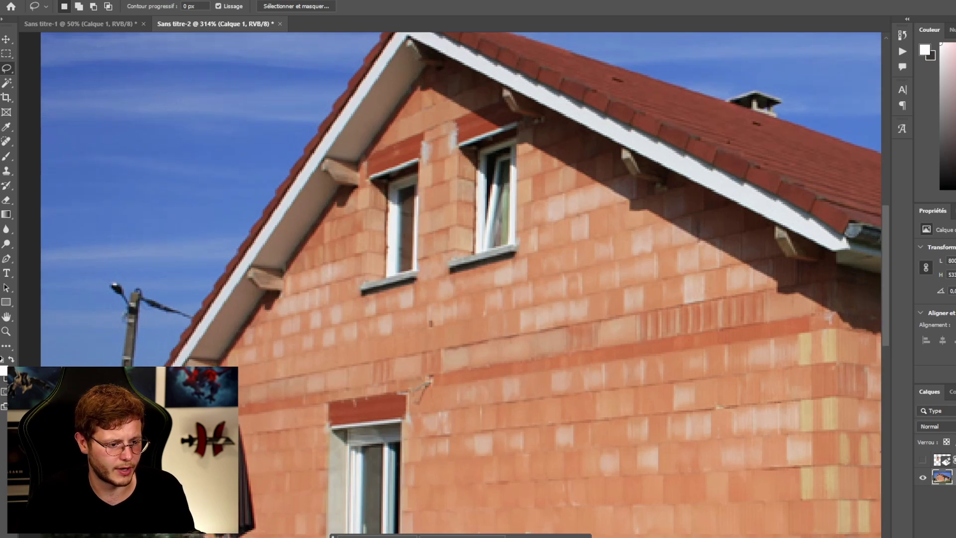
mouse_move(436, 308)
left_mouse_down()
mouse_move(439, 162)
mouse_move(413, 118)
mouse_move(363, 170)
mouse_move(337, 258)
left_mouse_up()
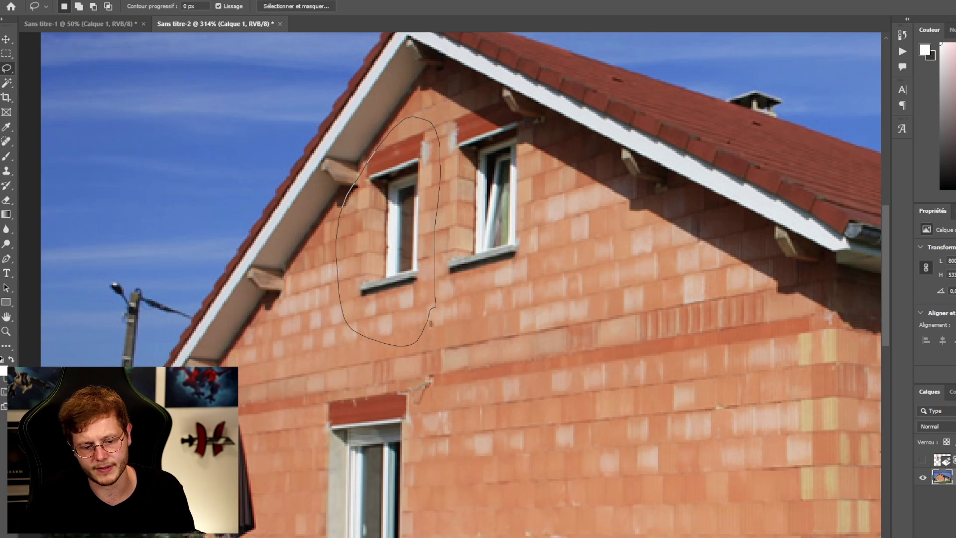
left_click_drag(431, 323, 431, 324)
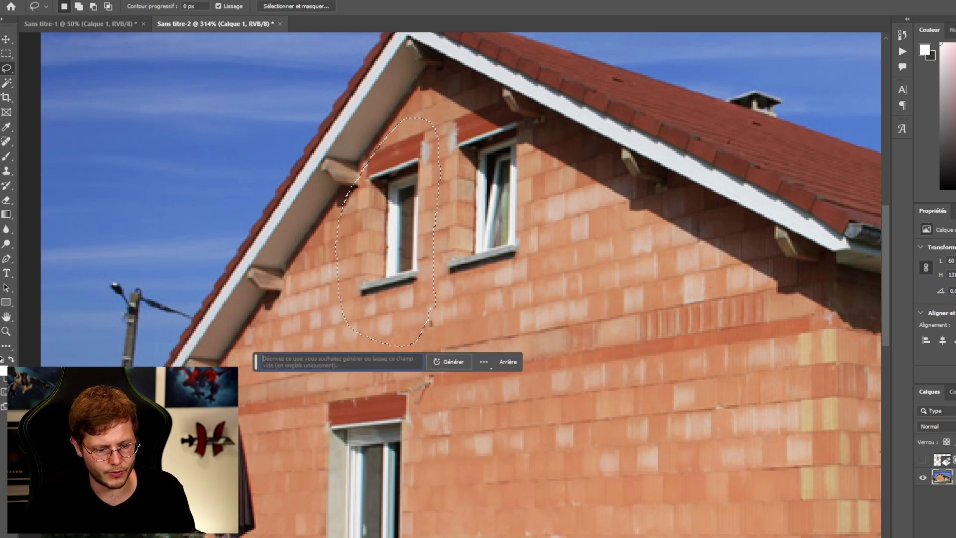
type("remove the")
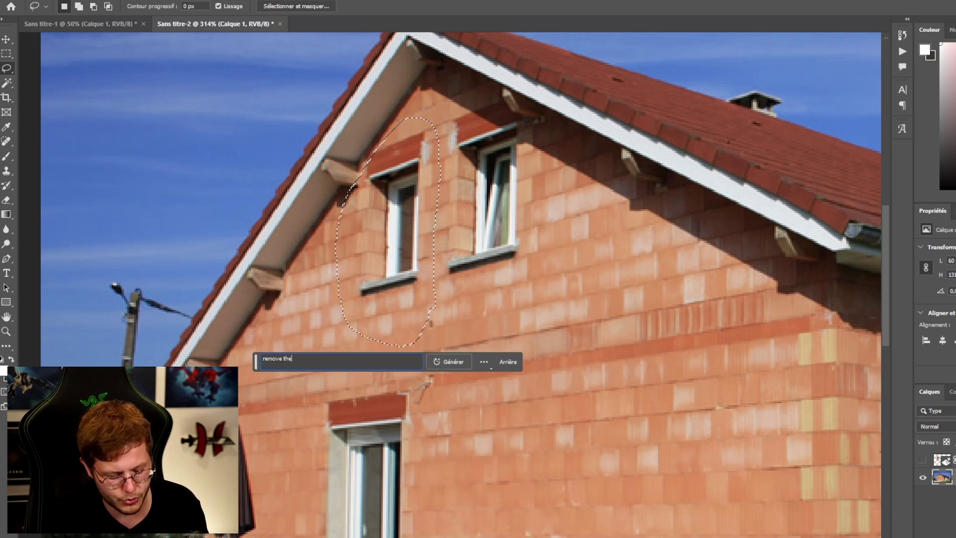
type(" window")
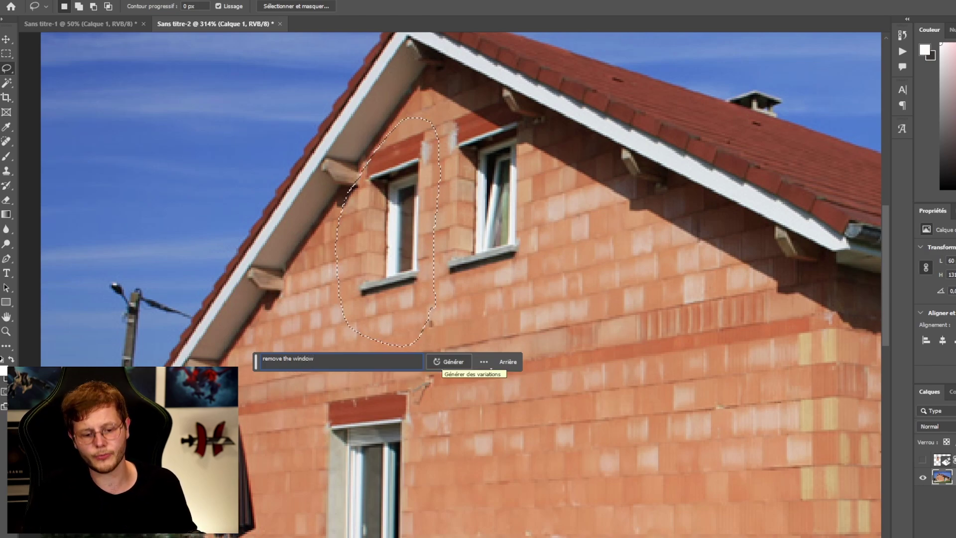
left_click(448, 362)
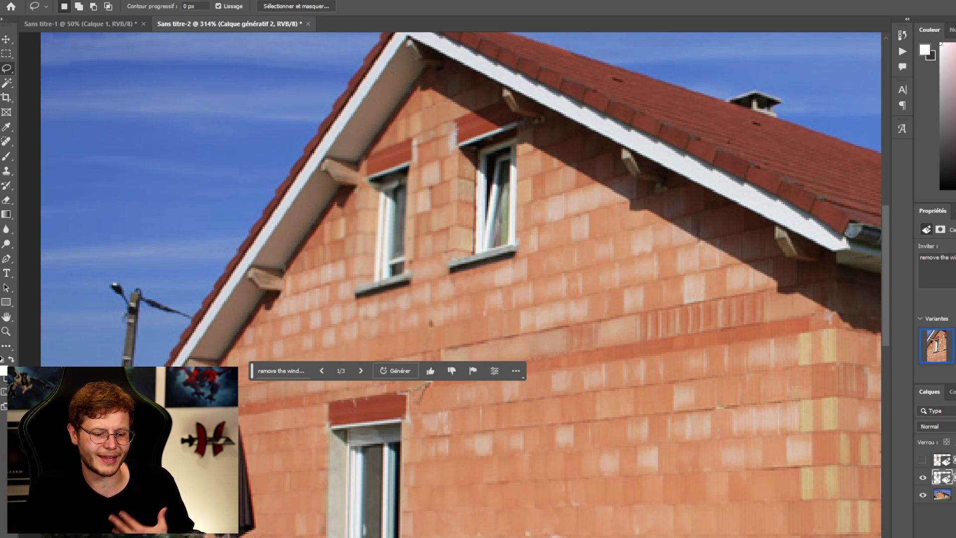
- Choose the third generated variation for the removed window and inspect the filled brickwork up close
left_click(360, 371)
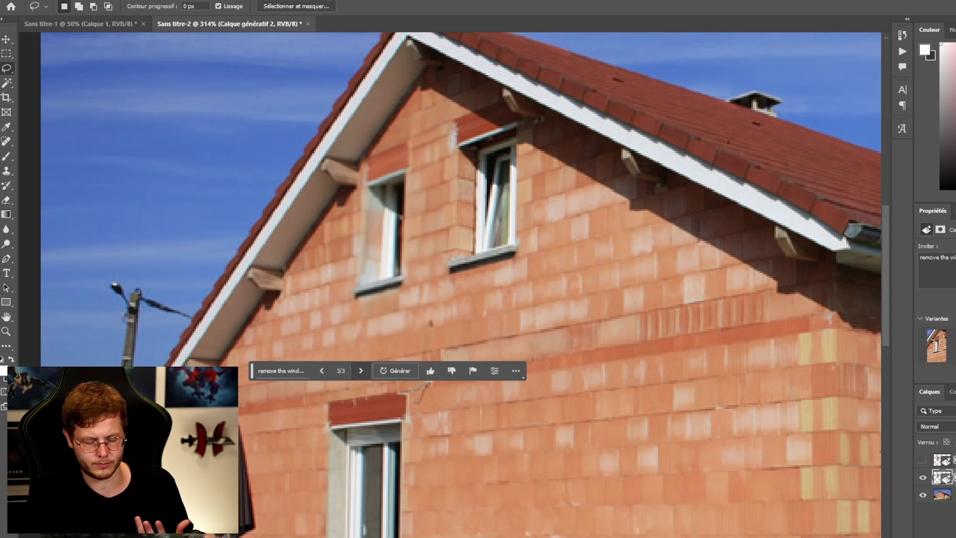
left_click(360, 370)
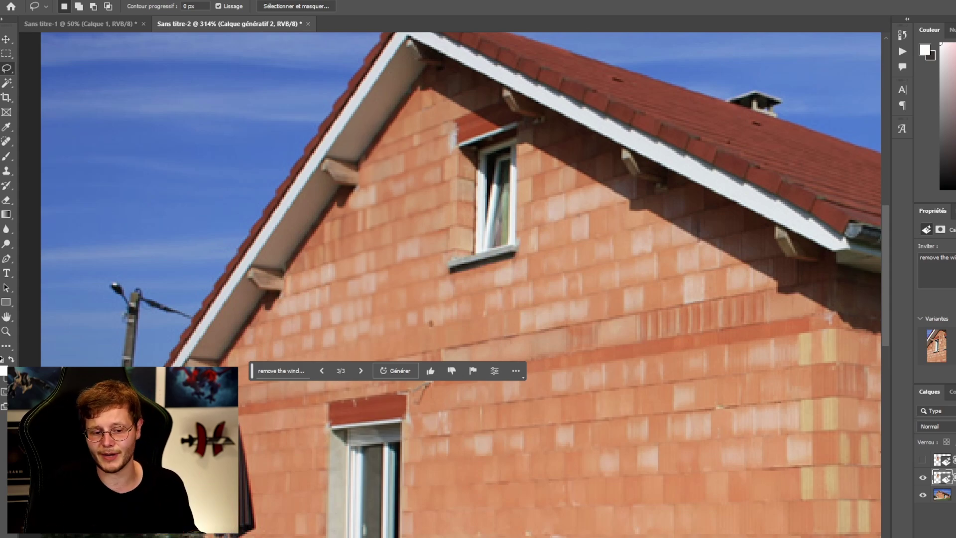
scroll(382, 205, "up", 5)
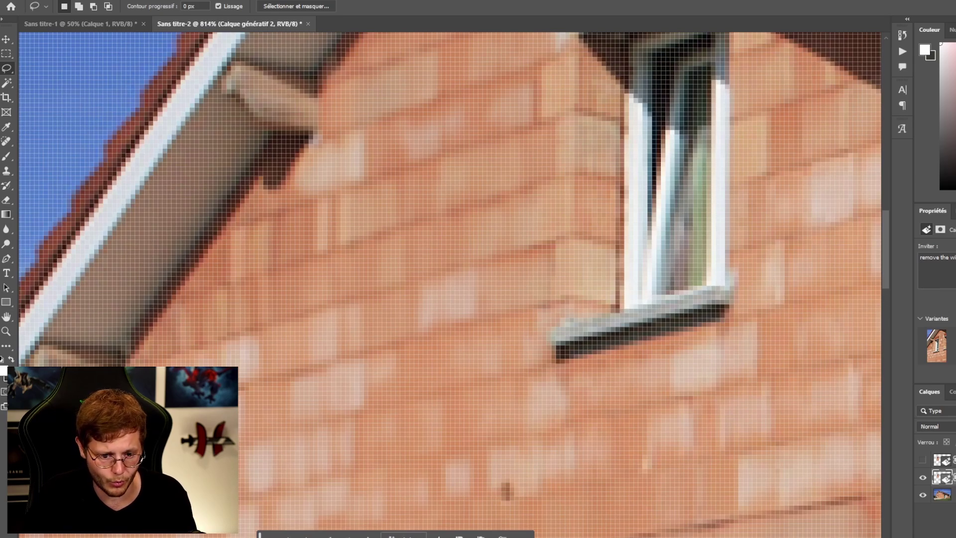
scroll(498, 224, "down", 2)
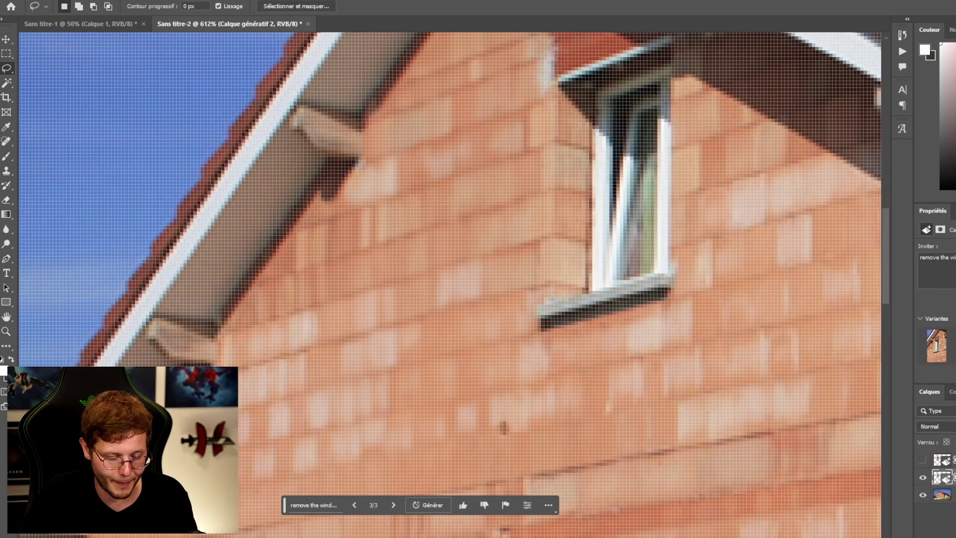
scroll(455, 234, "down", 1)
scroll(483, 259, "down", 4)
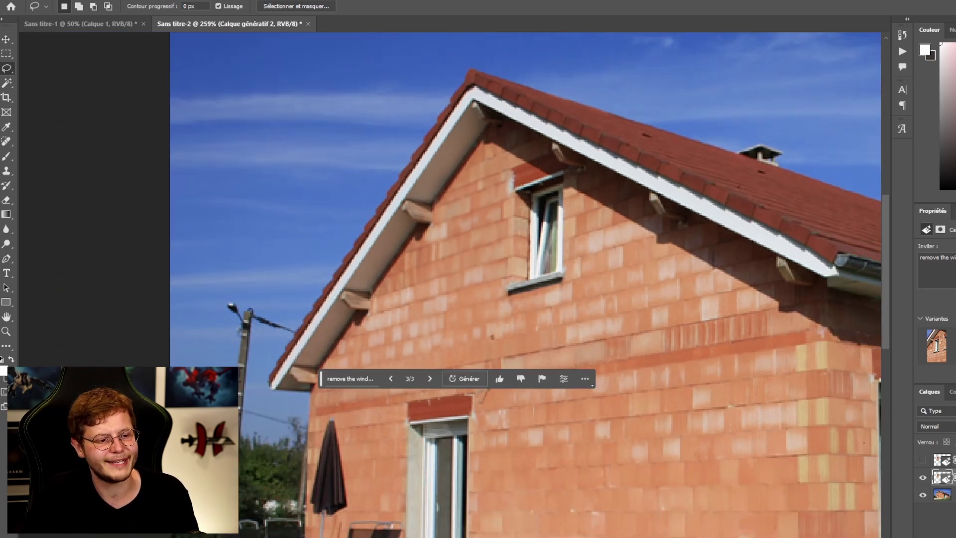
scroll(227, 269, "down", 1)
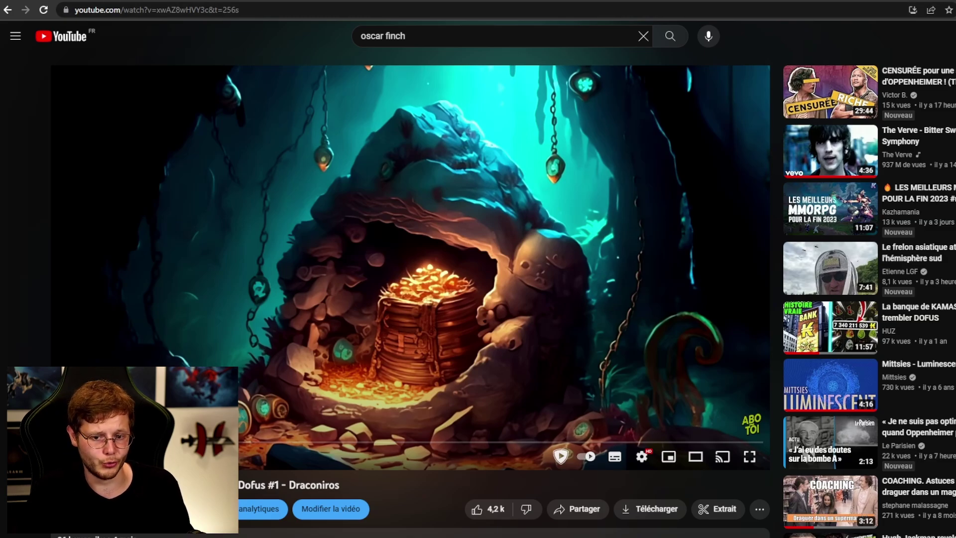
- Switch to the ElevenLabs Speech Synthesis page and raise the voice's Stability to about 70% of its range
key("ctrl+Tab")
scroll(477, 269, "down", 2)
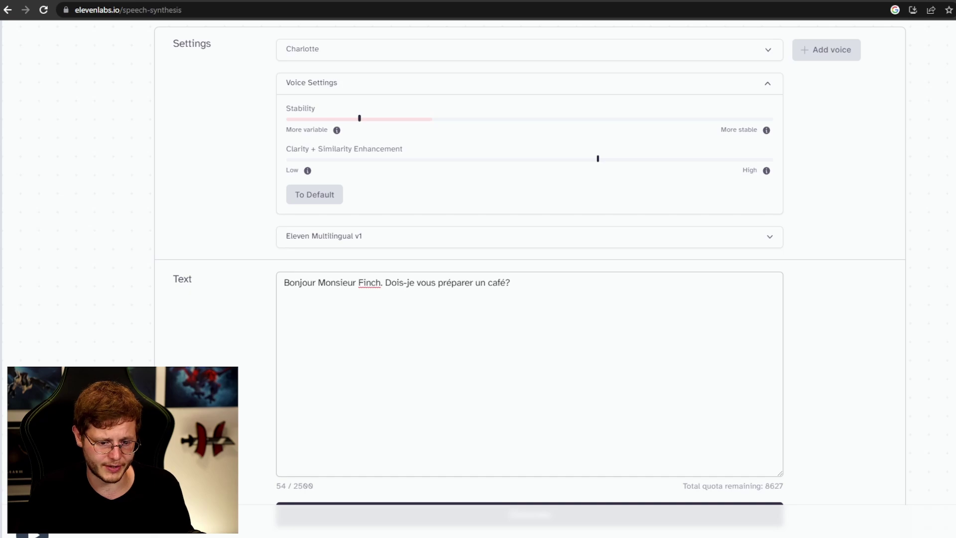
scroll(478, 269, "up", 1)
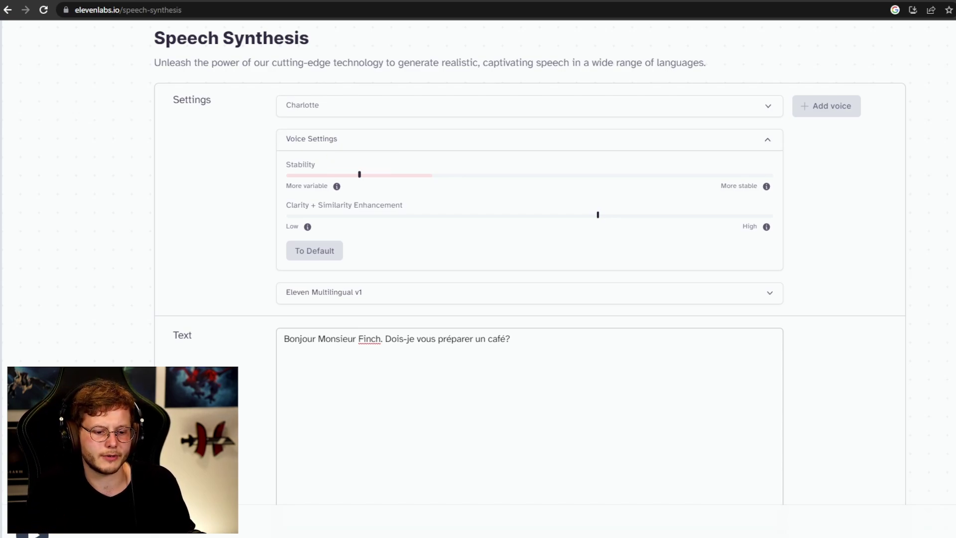
left_click_drag(359, 174, 632, 175)
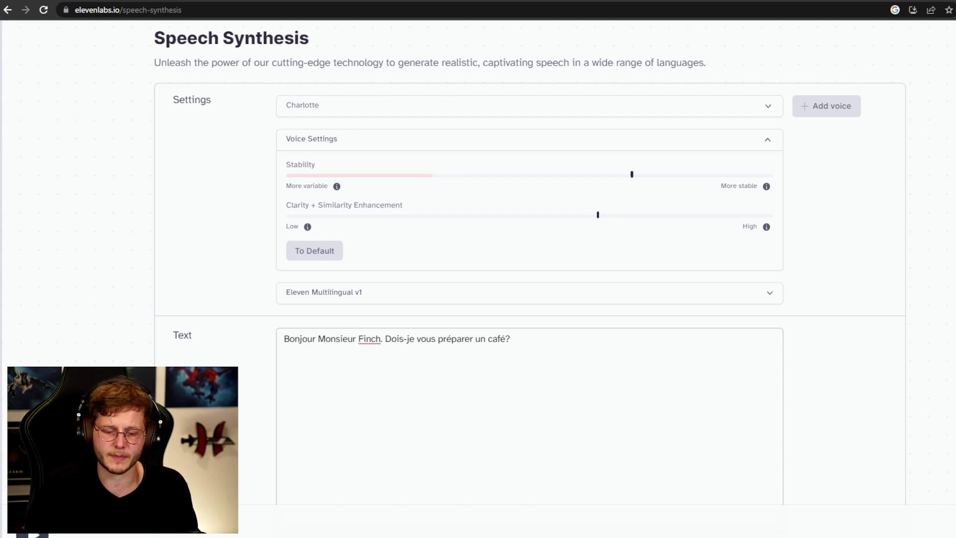
- Look through the recently used and premade voices available for speech synthesis, keeping Charlotte selected
left_click(302, 105)
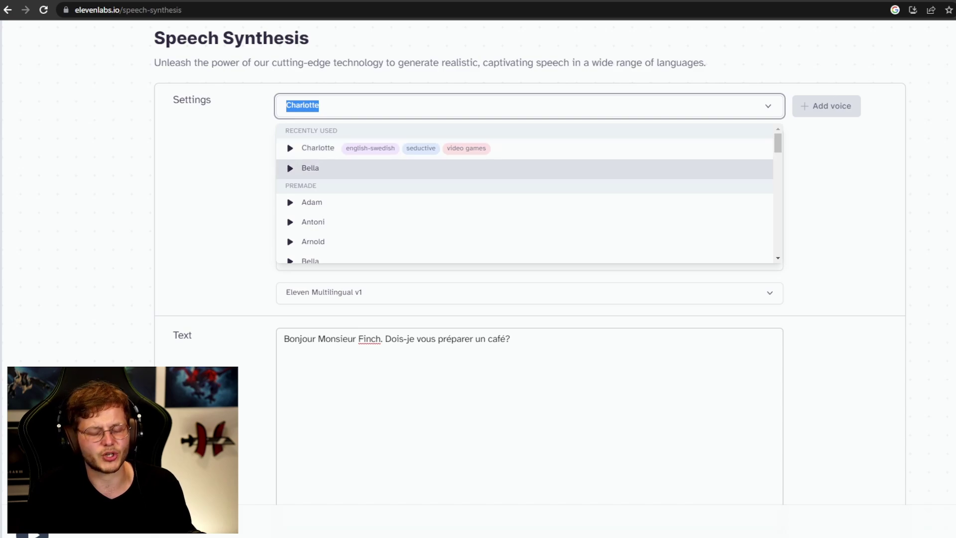
scroll(528, 194, "down", 4)
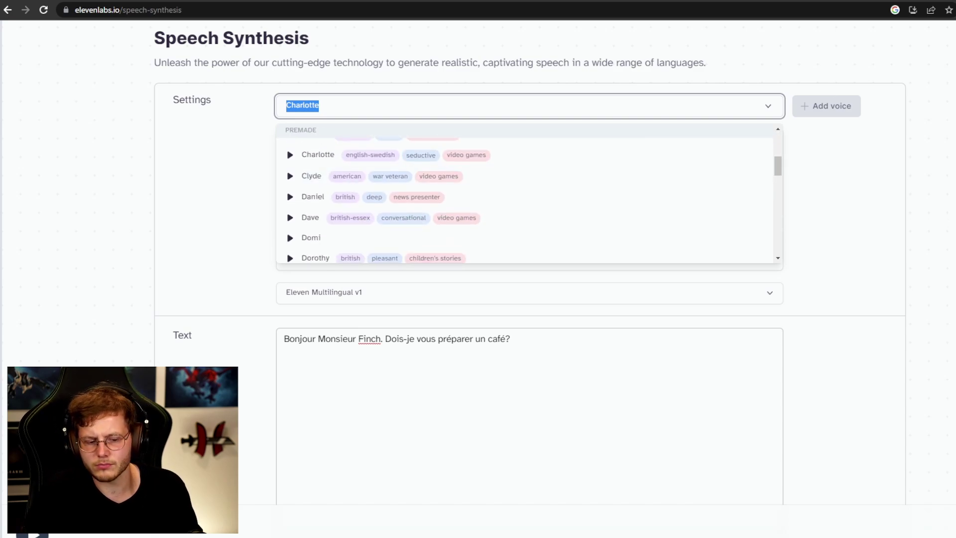
left_click(527, 106)
left_click(528, 106)
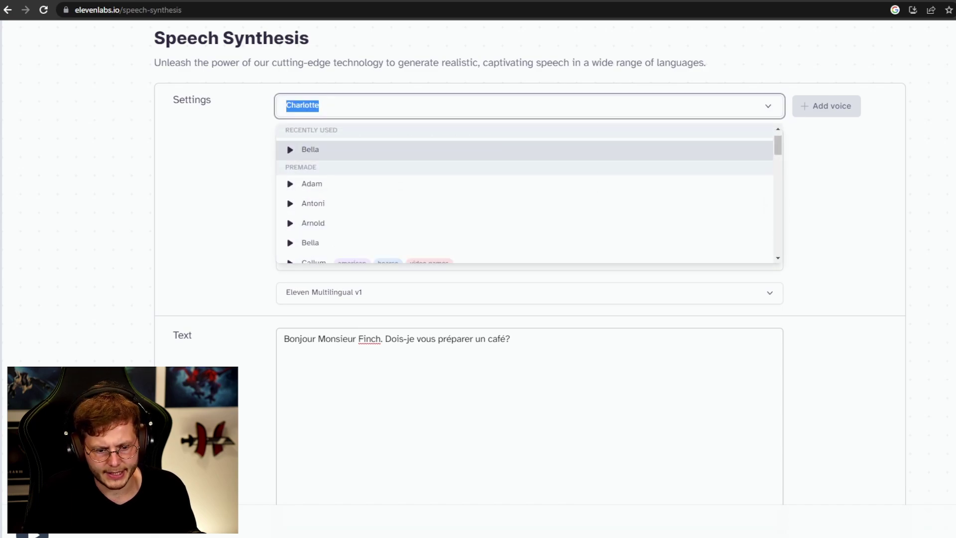
scroll(528, 194, "down", 5)
scroll(528, 199, "up", 2)
scroll(527, 199, "up", 2)
scroll(527, 199, "down", 2)
scroll(528, 199, "down", 3)
scroll(528, 199, "up", 1)
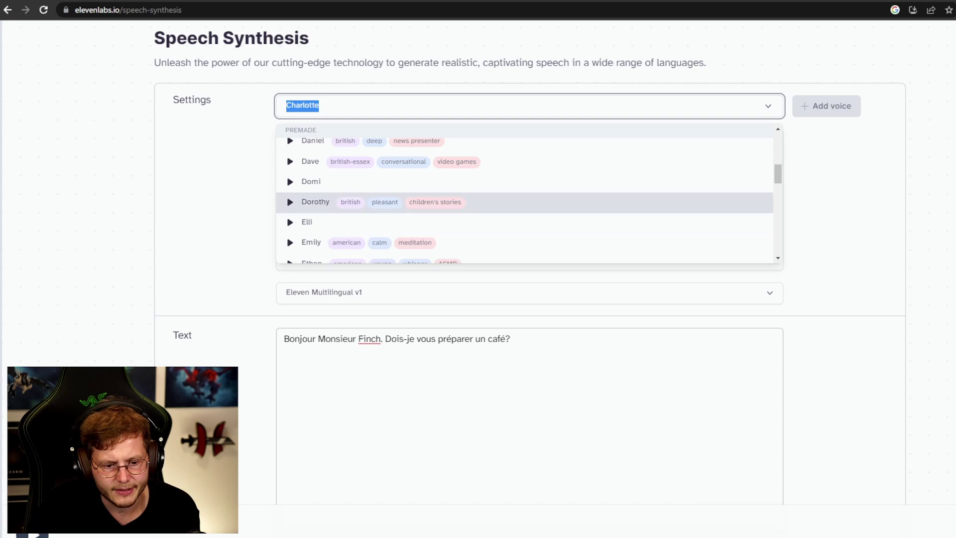
key("Escape")
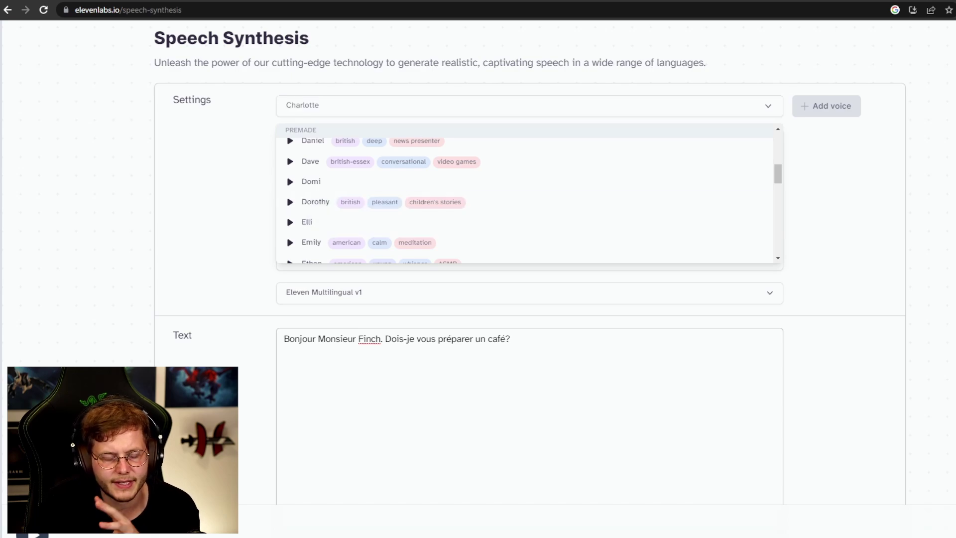
- Generate speech from the entered French greeting offering coffee, using the Charlotte voice and the Eleven Multilingual v1 model
scroll(527, 234, "down", 4)
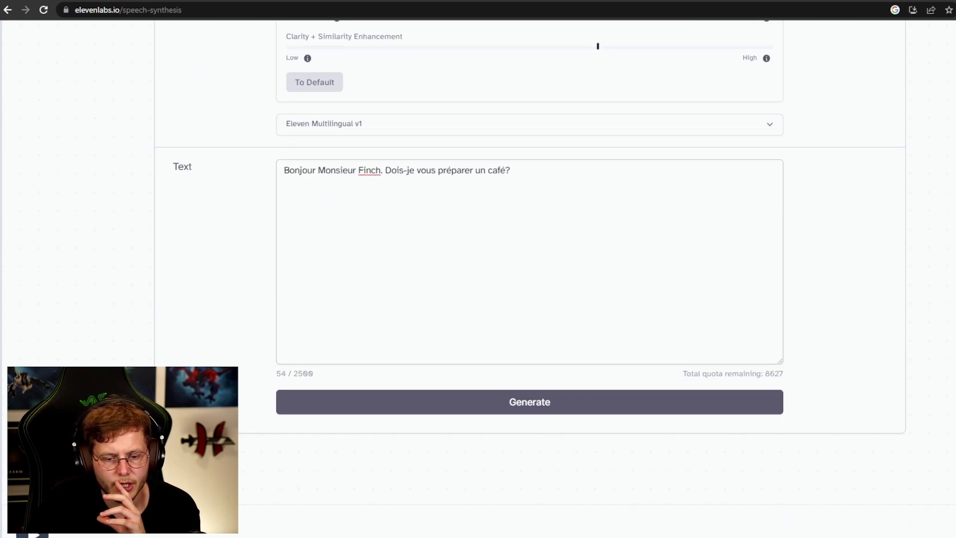
scroll(527, 234, "up", 4)
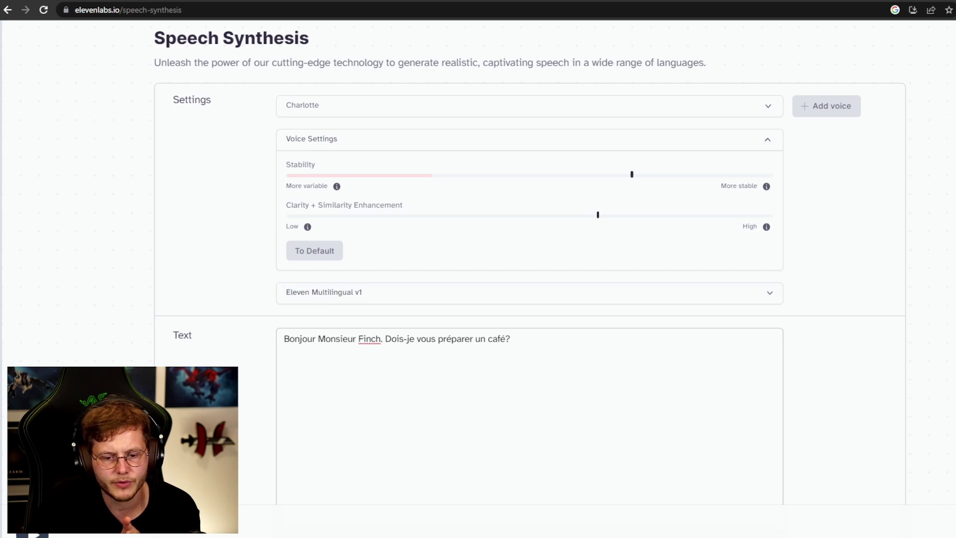
scroll(528, 279, "down", 3)
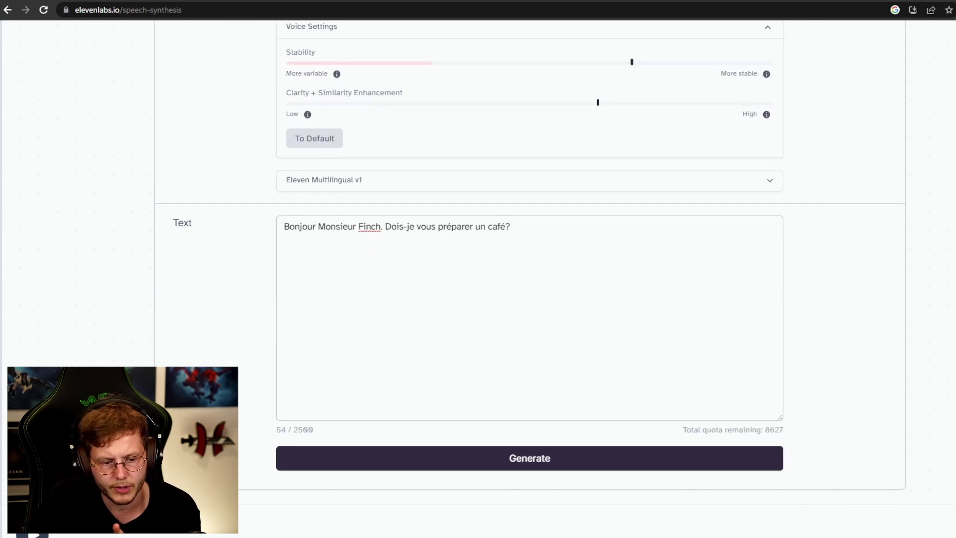
left_click(530, 458)
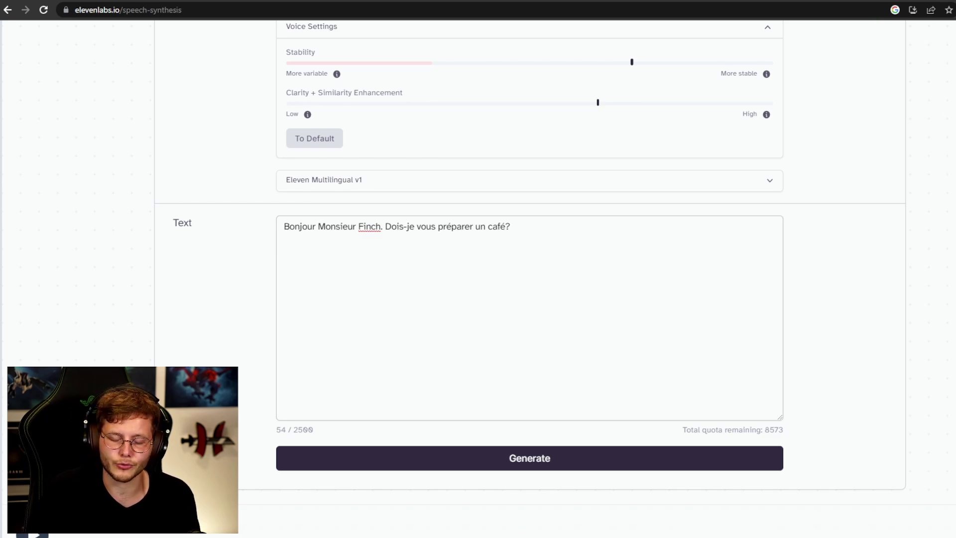
- Lower the Charlotte voice's Stability to about 18% of its range
scroll(529, 269, "up", 1)
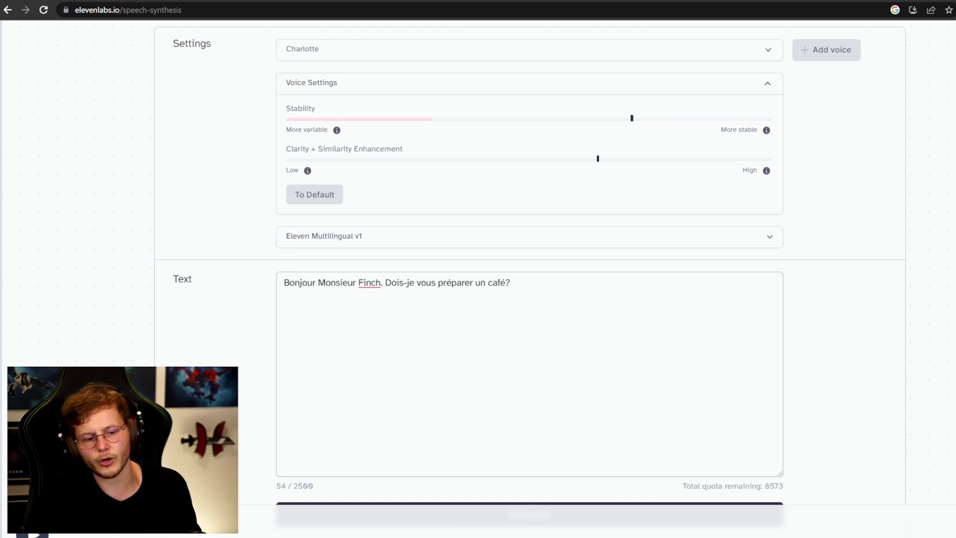
left_click_drag(632, 118, 374, 118)
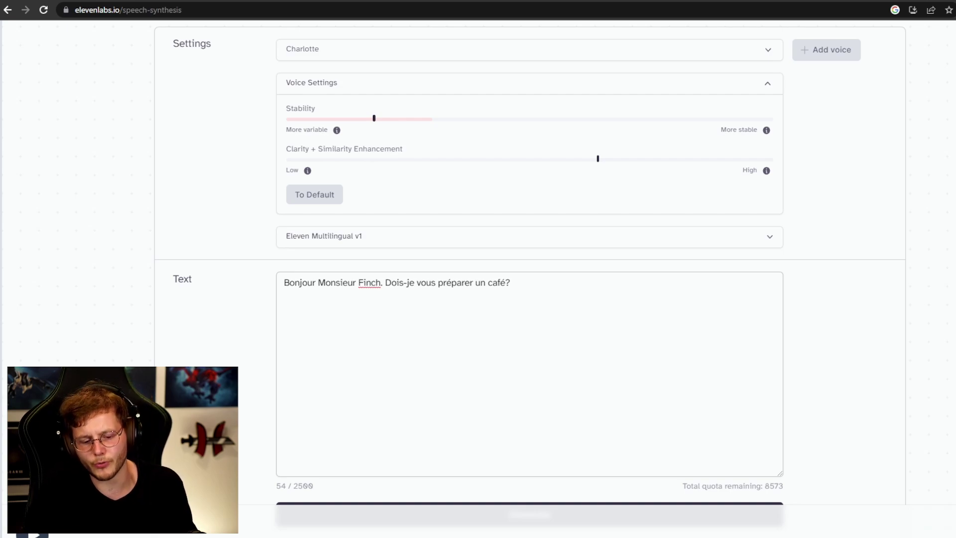
- Generate the French coffee greeting with the Charlotte voice at the lowered Stability setting
scroll(529, 249, "down", 2)
left_click(529, 402)
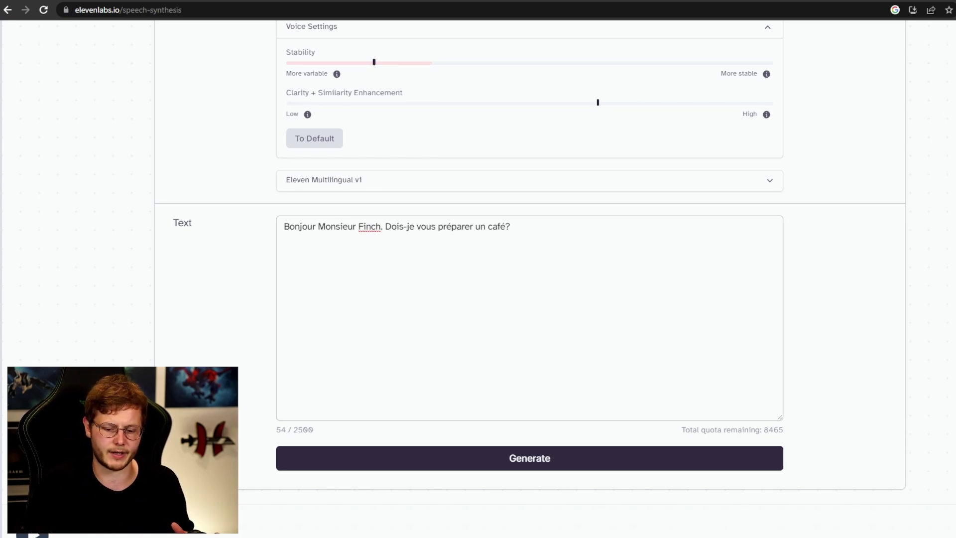
left_click_drag(283, 227, 510, 226)
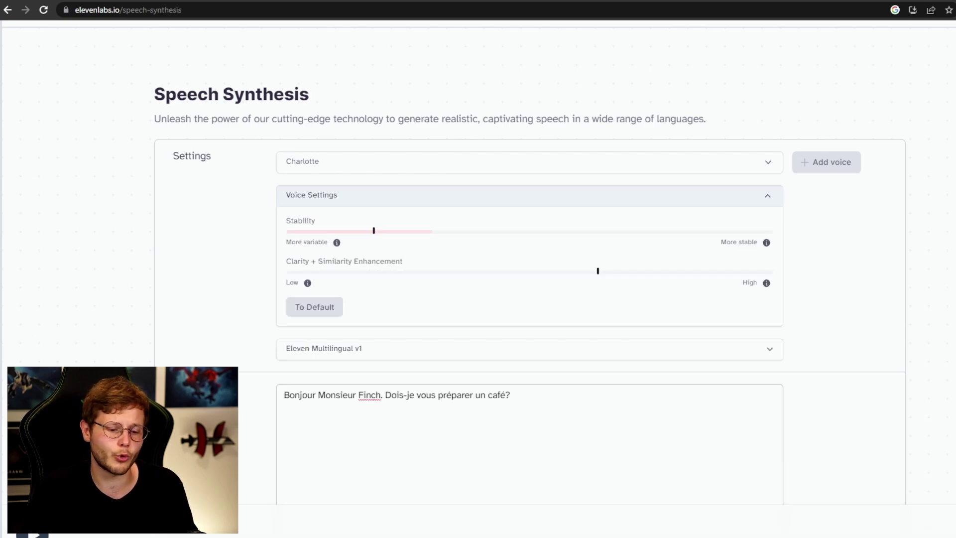
- Change the speech synthesis voice from Charlotte to the premade voice Elli
left_click(528, 161)
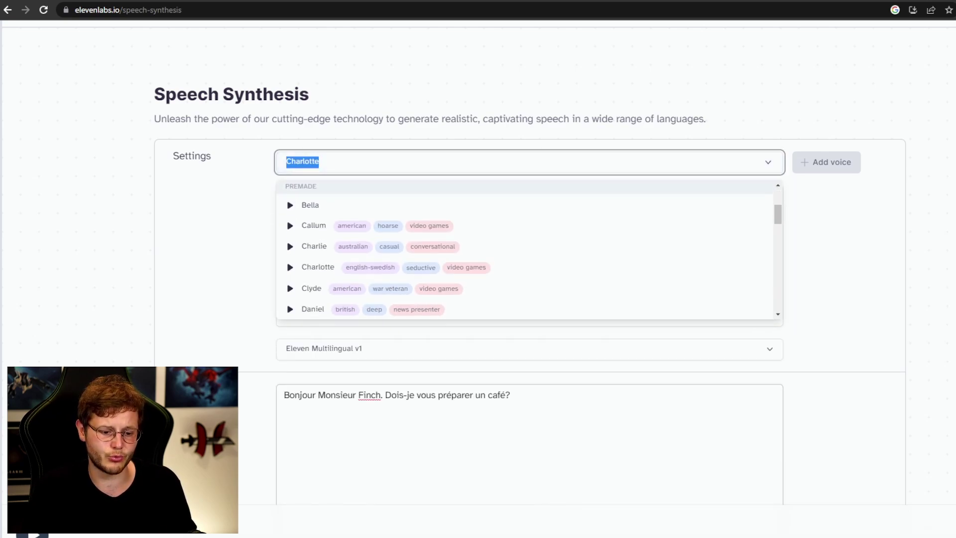
scroll(524, 251, "down", 4)
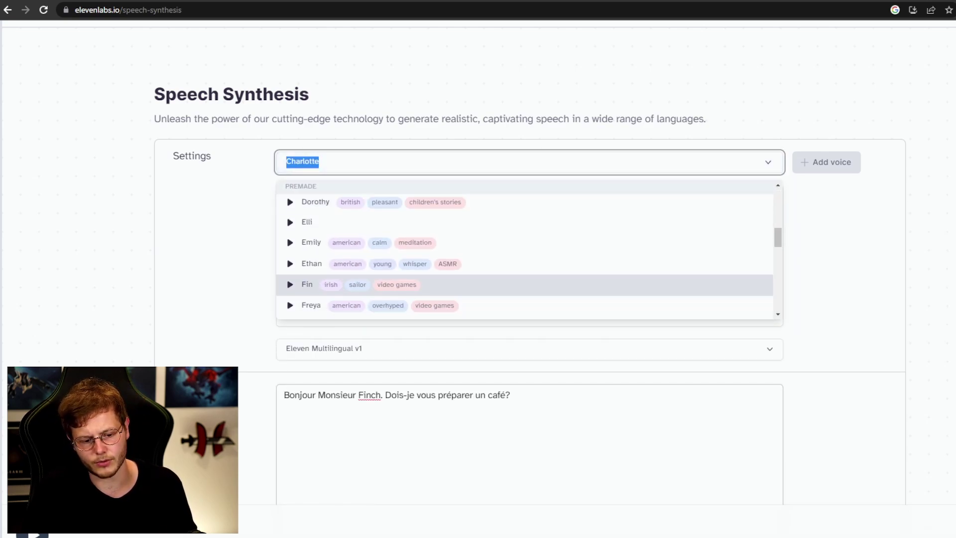
left_click(524, 221)
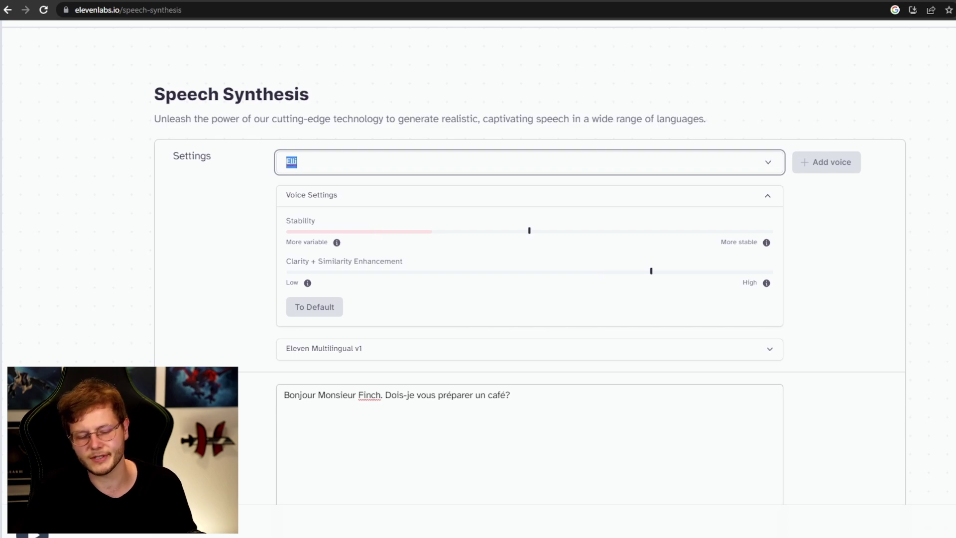
- Generate speech from the same French greeting using the Elli voice and the Eleven Multilingual v1 model
left_click(511, 395)
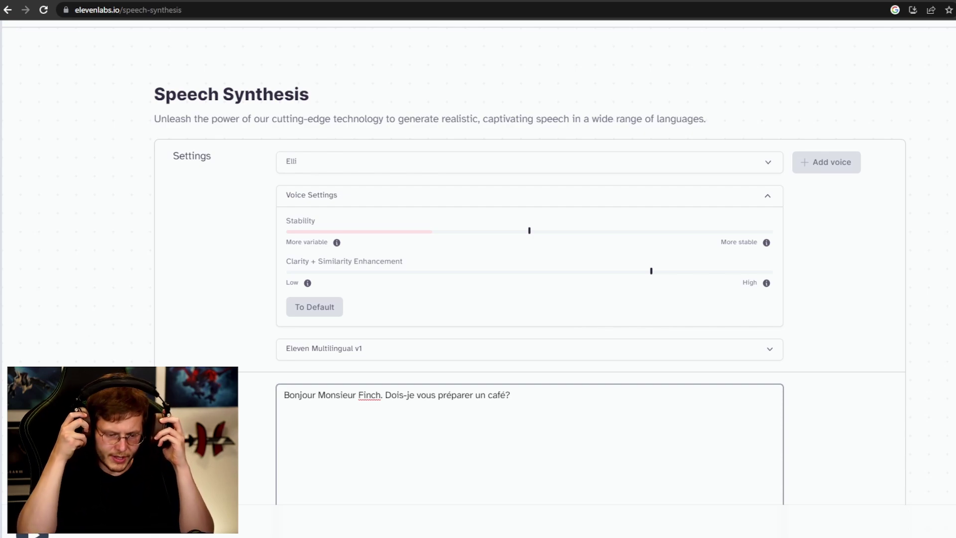
scroll(477, 269, "down", 5)
left_click(529, 360)
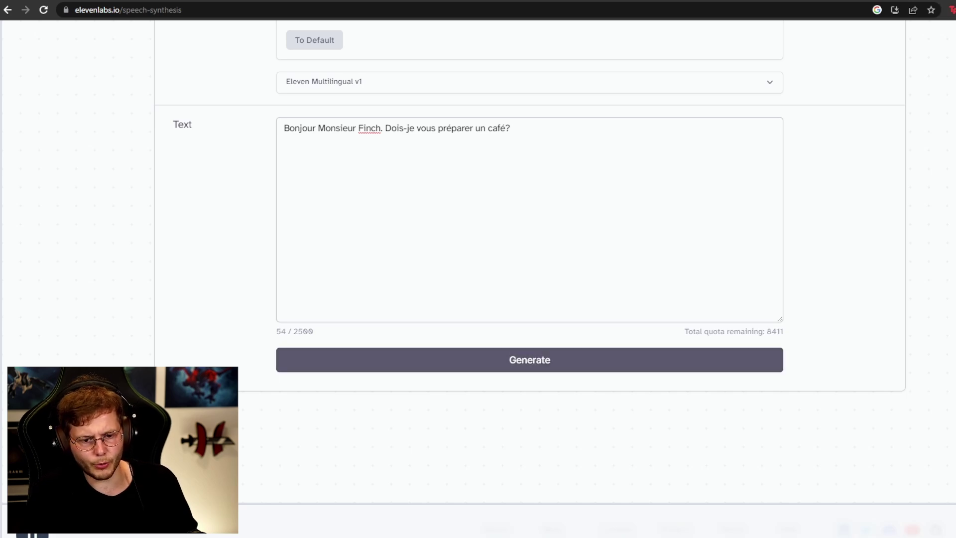
scroll(478, 269, "up", 3)
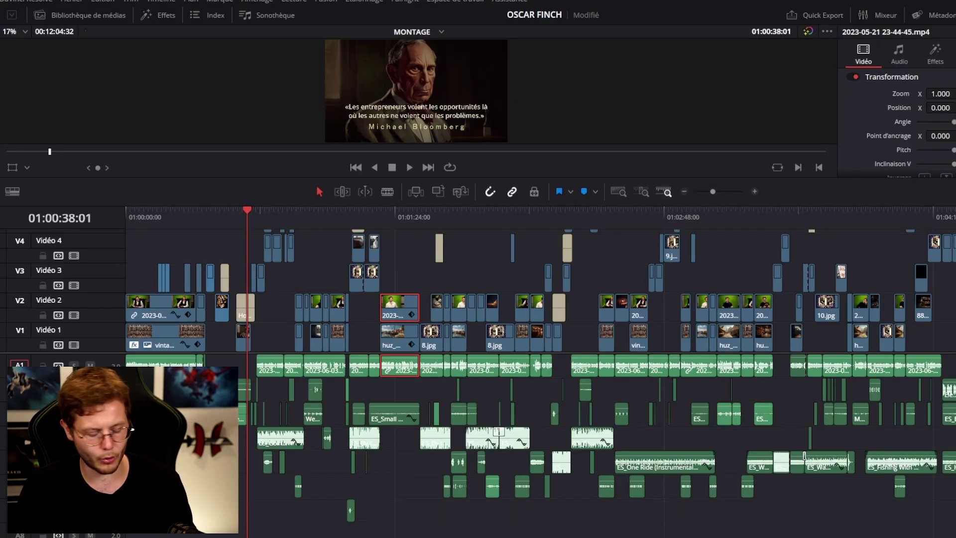
- Look over the full extent of the MONTAGE timeline in DaVinci Resolve and move the playhead to the edit point at 01:00:43:05
key("ctrl+minus")
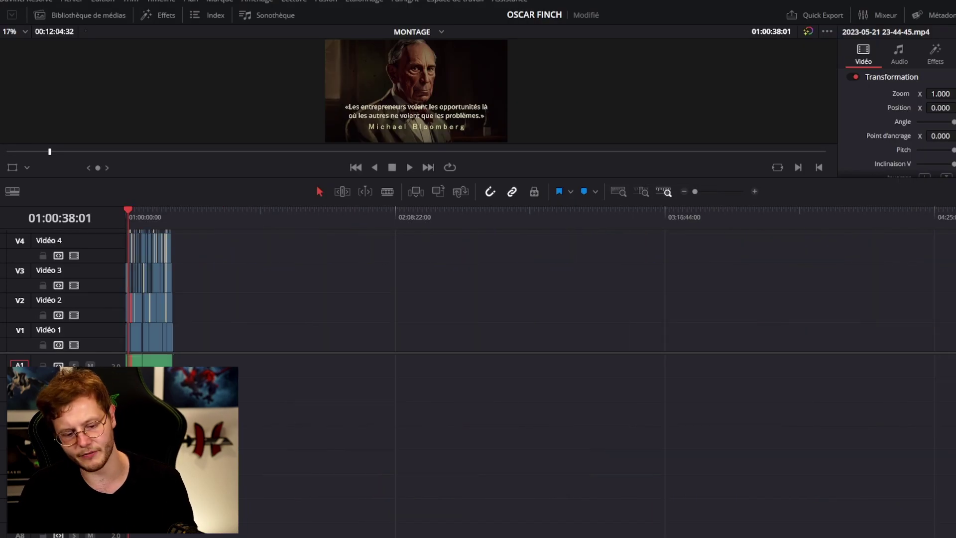
key("ctrl+equal")
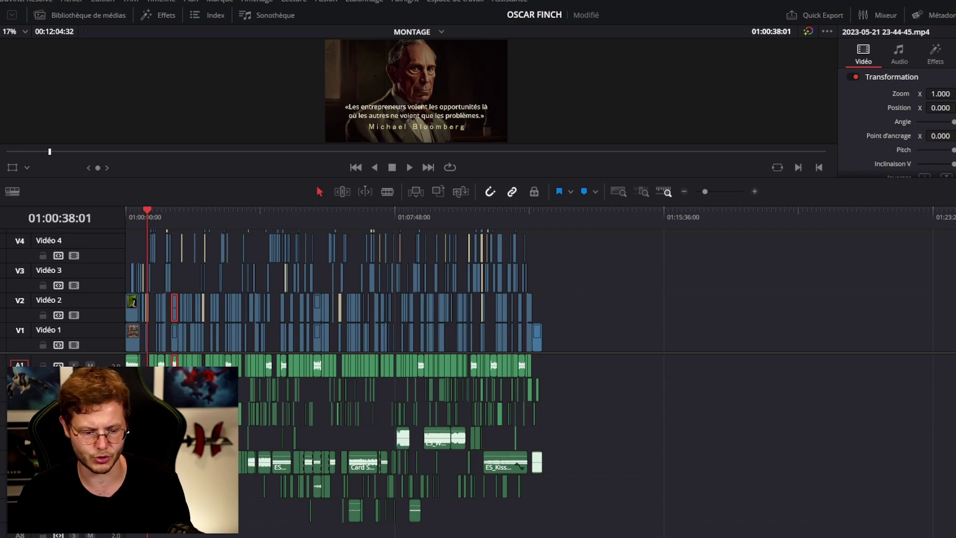
key("ctrl+equal")
key("ctrl+equal")
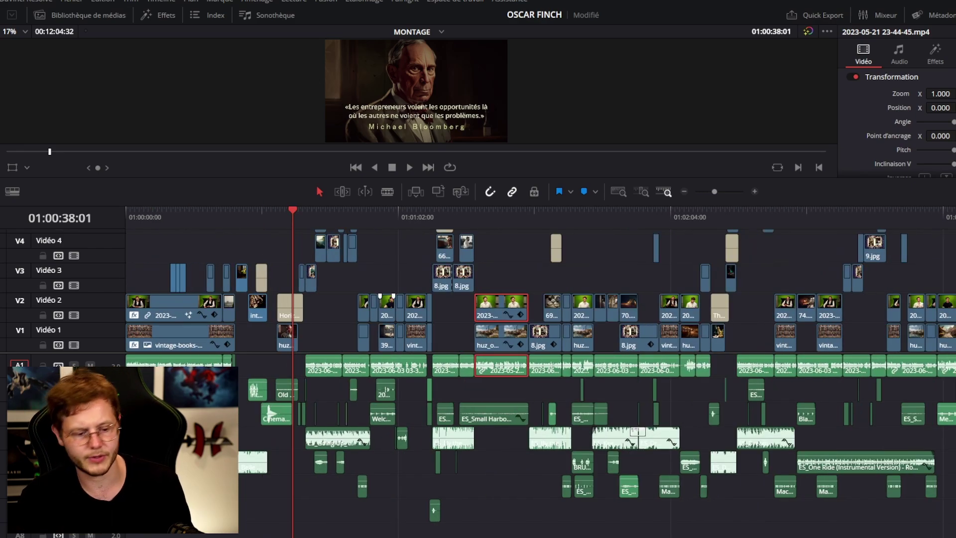
key("Down")
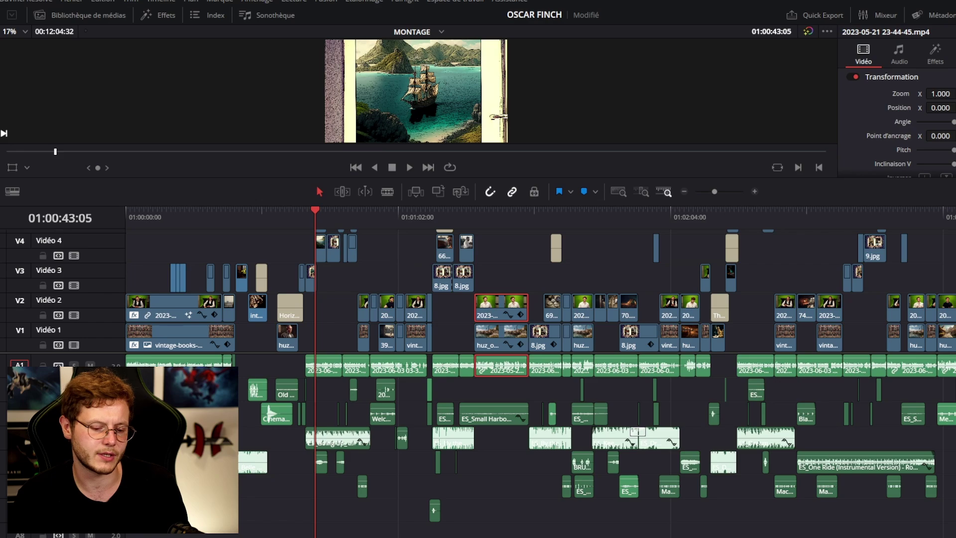